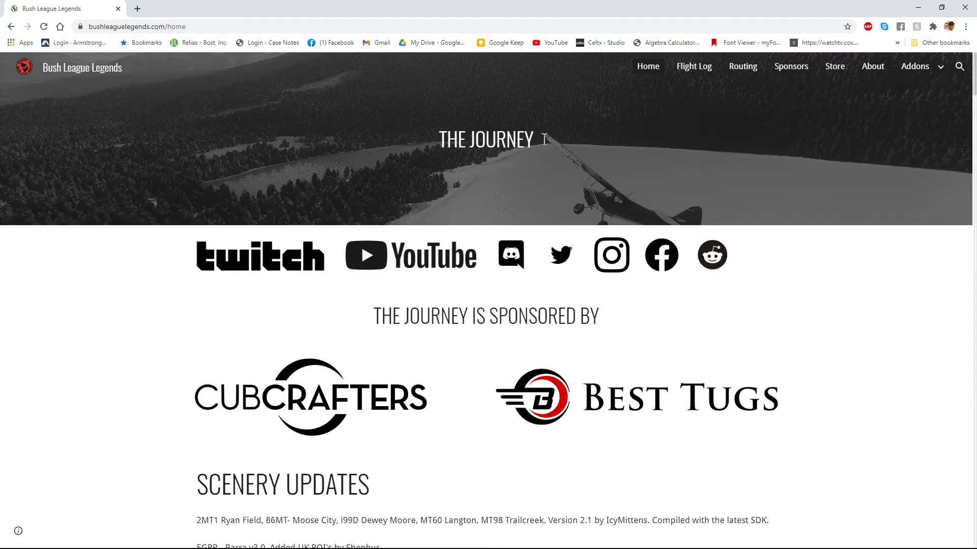
- Open the MSFS add-ons section of the Bush League Legends site and view its liveries page
{"action": "mouse_move", "coordinate": [921, 71]}
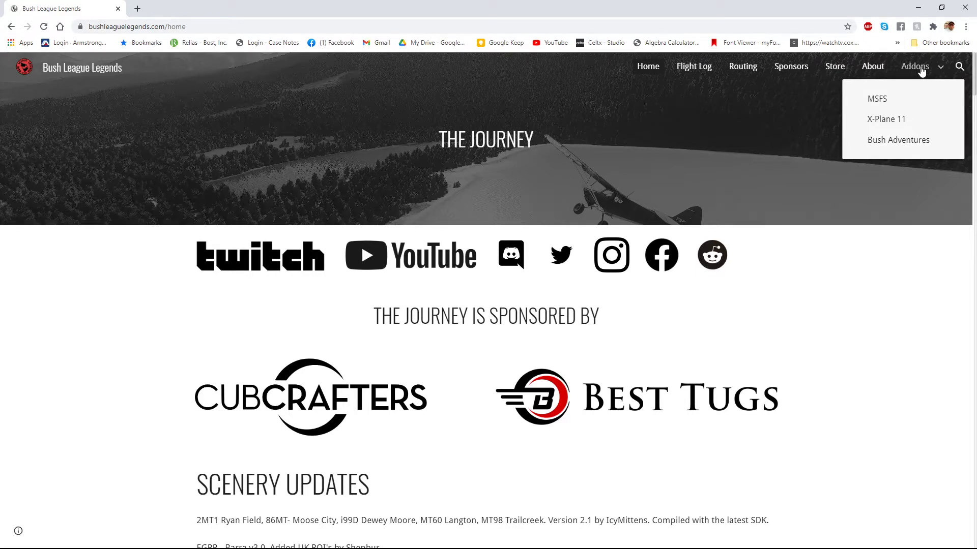
{"action": "left_click", "coordinate": [883, 104]}
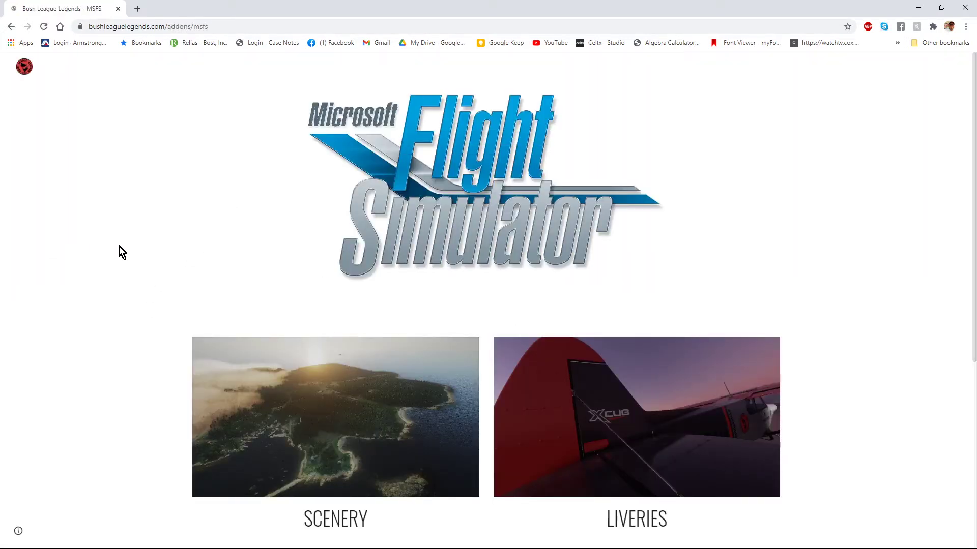
{"action": "scroll", "coordinate": [120, 250], "scroll_direction": "down", "scroll_amount": 4}
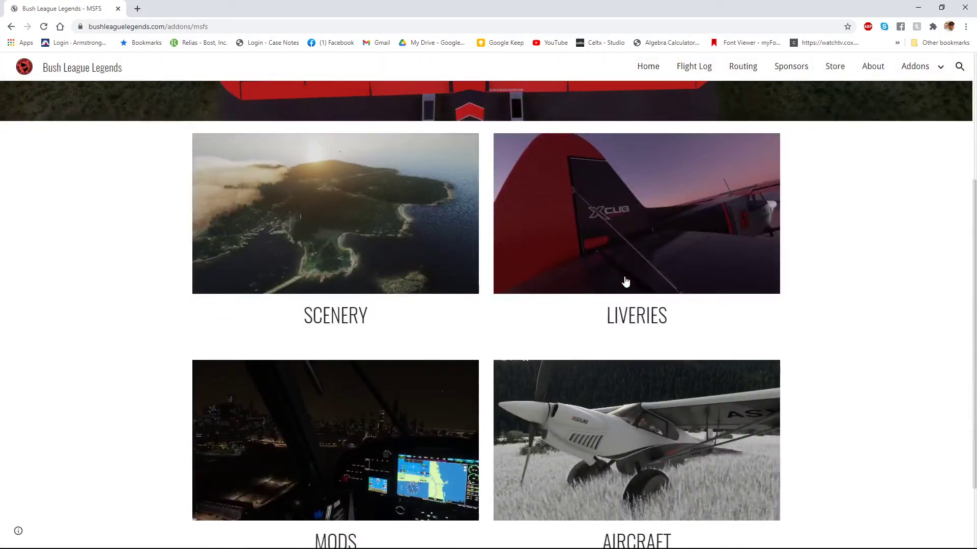
{"action": "left_click", "coordinate": [582, 255]}
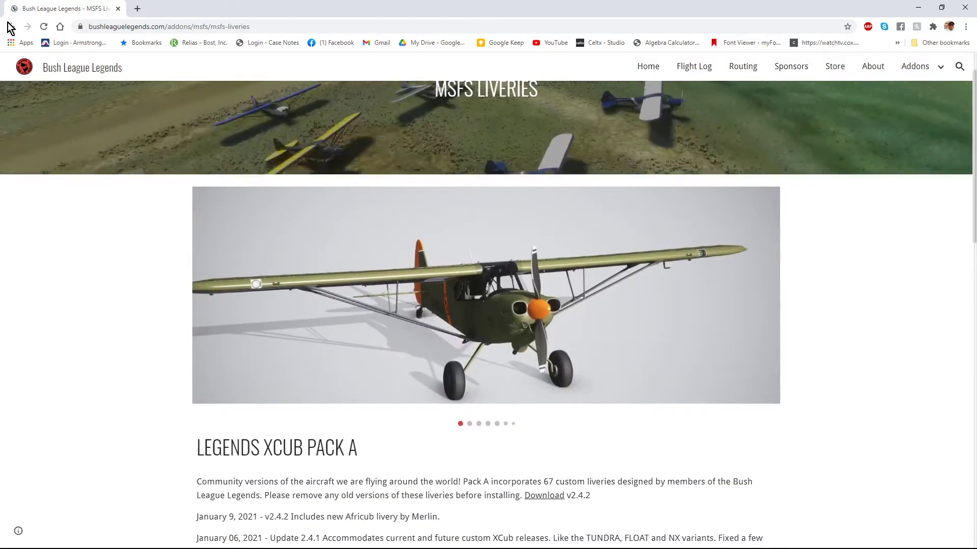
- Return to the MSFS add-ons, open the aircraft page and look through the downloadable XCub variants
{"action": "left_click", "coordinate": [10, 27]}
{"action": "scroll", "coordinate": [157, 370], "scroll_direction": "down", "scroll_amount": 2}
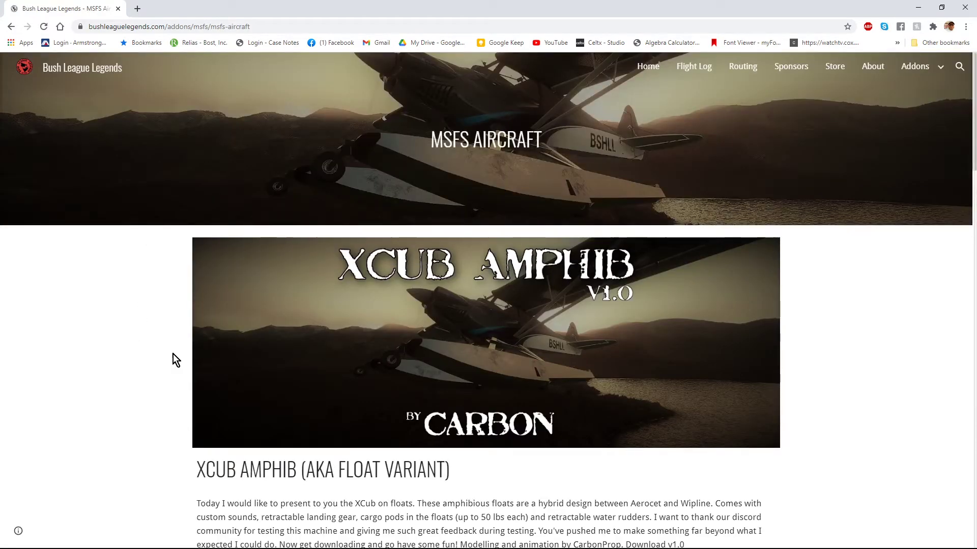
{"action": "scroll", "coordinate": [142, 342], "scroll_direction": "down", "scroll_amount": 8}
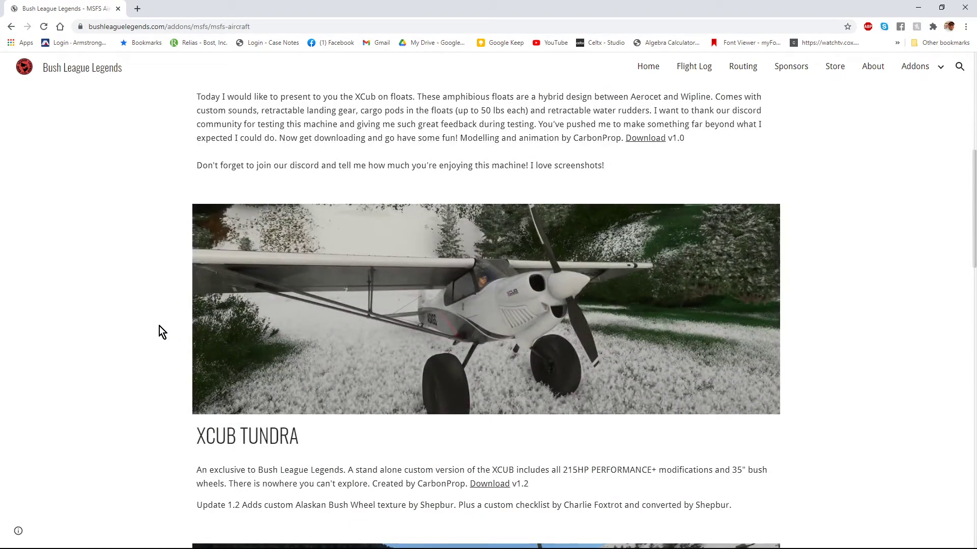
{"action": "scroll", "coordinate": [148, 328], "scroll_direction": "down", "scroll_amount": 7}
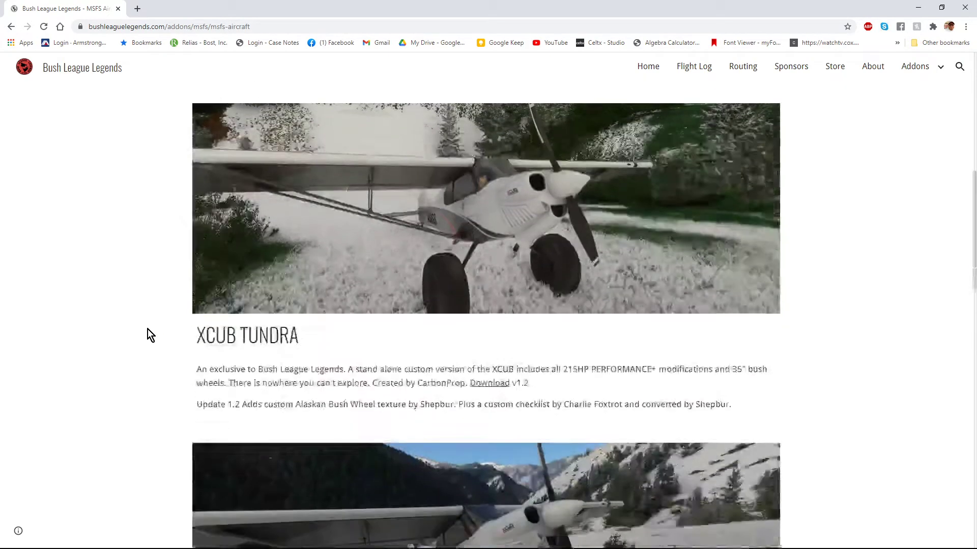
{"action": "scroll", "coordinate": [147, 329], "scroll_direction": "down", "scroll_amount": 1}
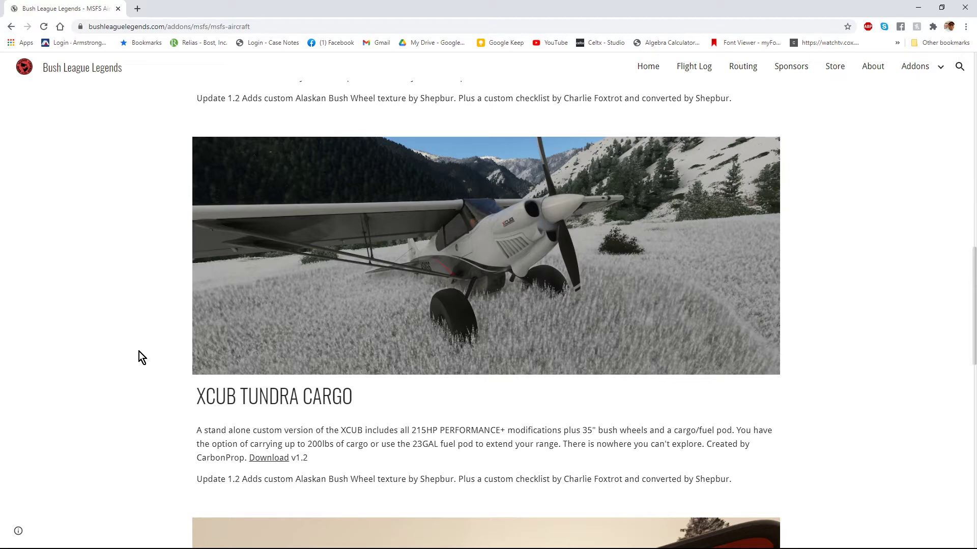
{"action": "scroll", "coordinate": [139, 352], "scroll_direction": "down", "scroll_amount": 7}
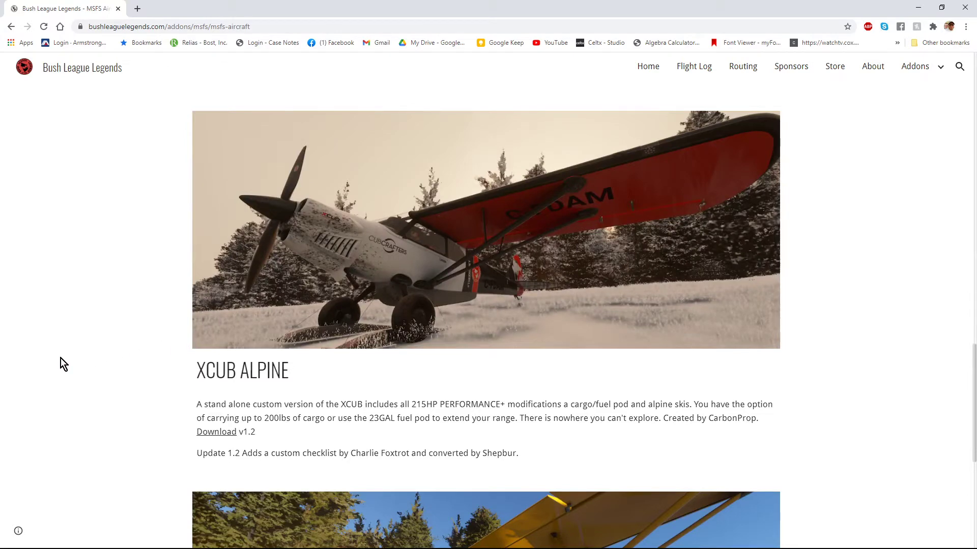
{"action": "scroll", "coordinate": [60, 358], "scroll_direction": "down", "scroll_amount": 1}
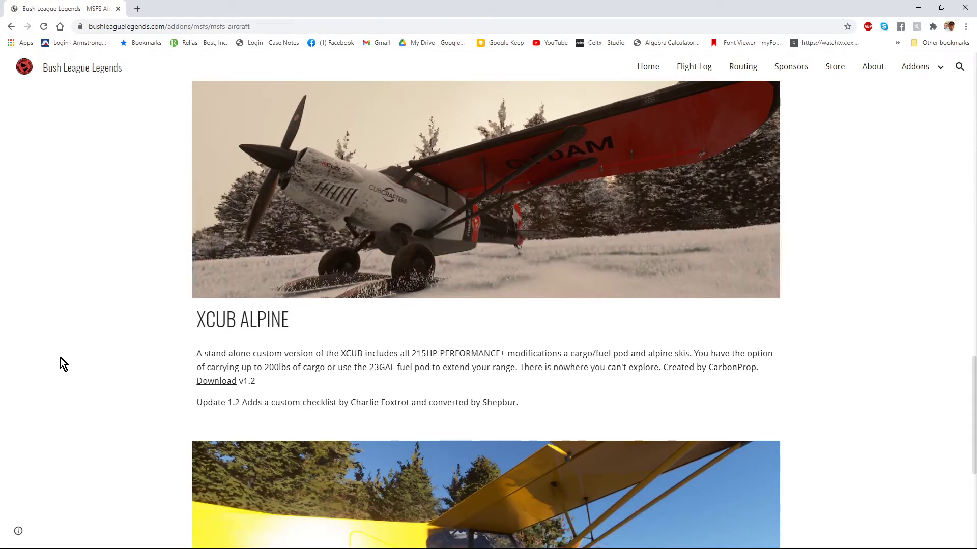
{"action": "scroll", "coordinate": [60, 358], "scroll_direction": "down", "scroll_amount": 5}
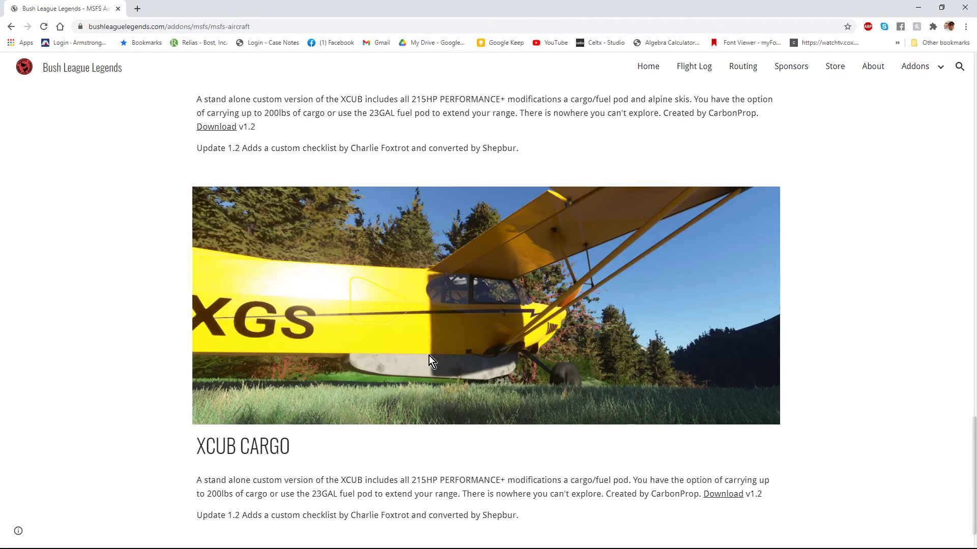
{"action": "scroll", "coordinate": [355, 358], "scroll_direction": "up", "scroll_amount": 15}
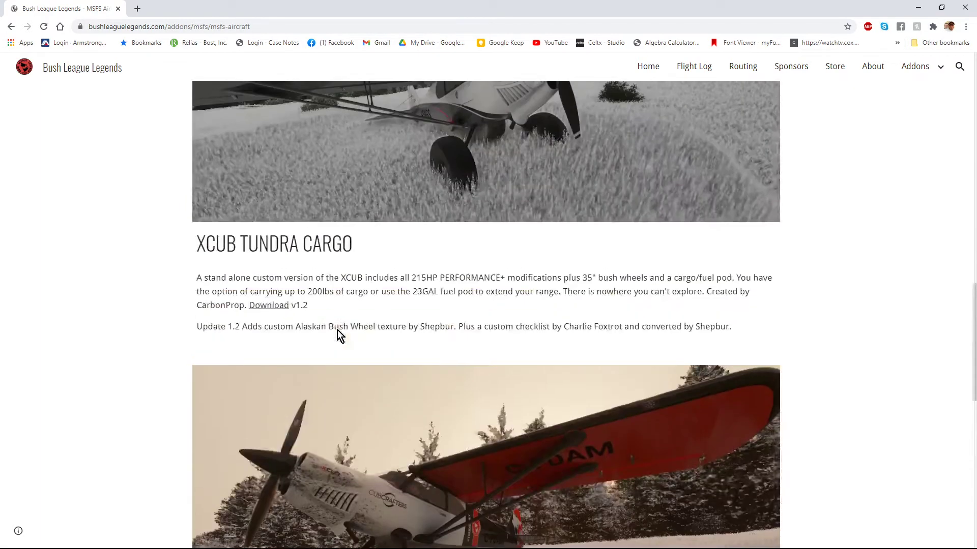
{"action": "scroll", "coordinate": [339, 358], "scroll_direction": "down", "scroll_amount": 1}
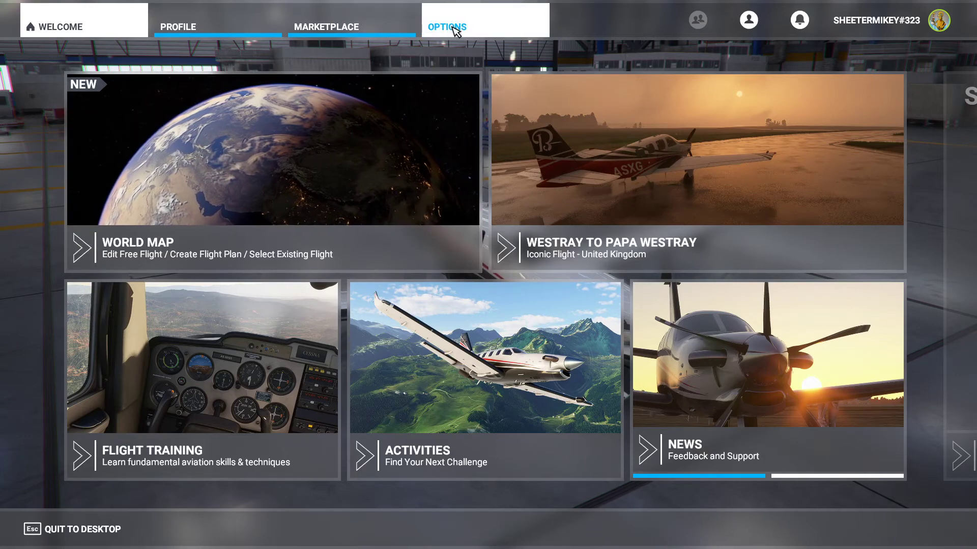
- Turn on Developer Mode in the simulator's general options
{"action": "left_click", "coordinate": [453, 29]}
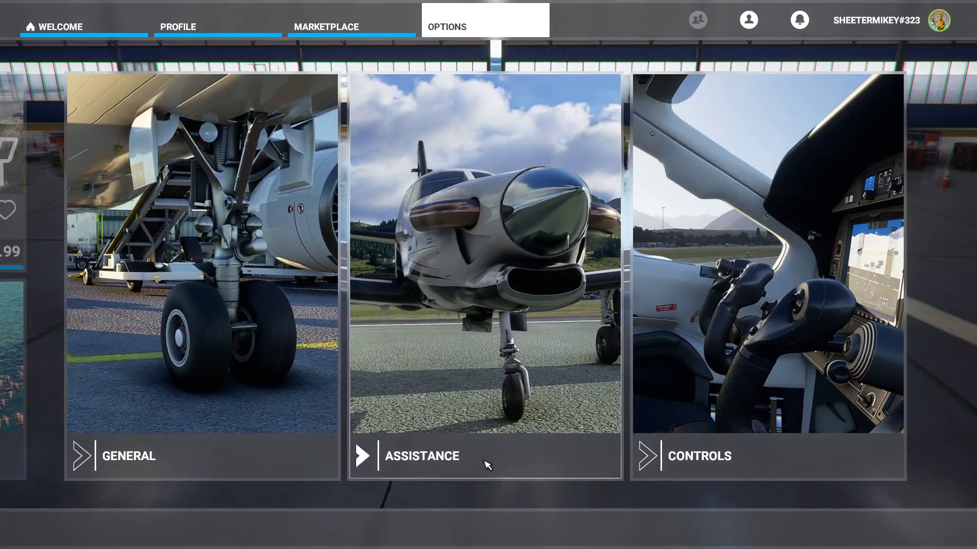
{"action": "left_click", "coordinate": [139, 464]}
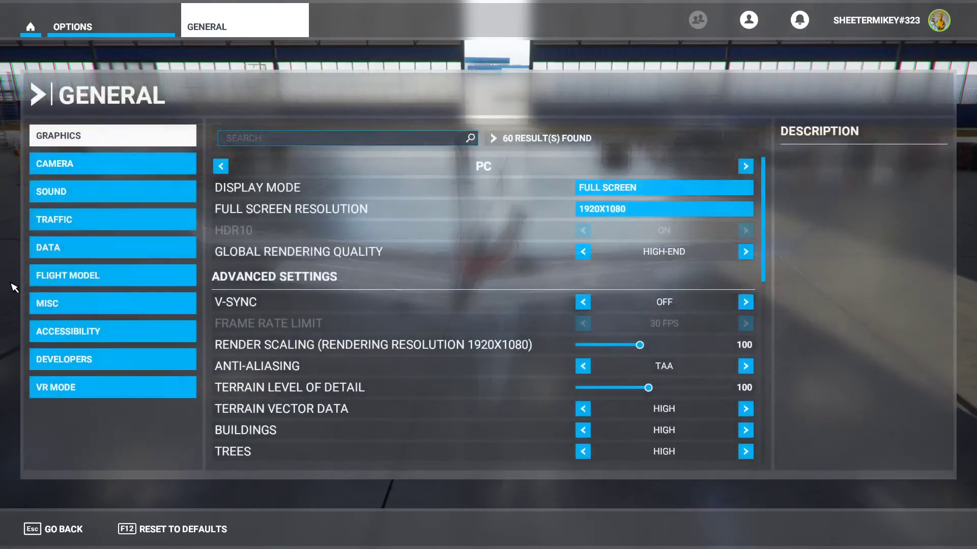
{"action": "left_click", "coordinate": [120, 360]}
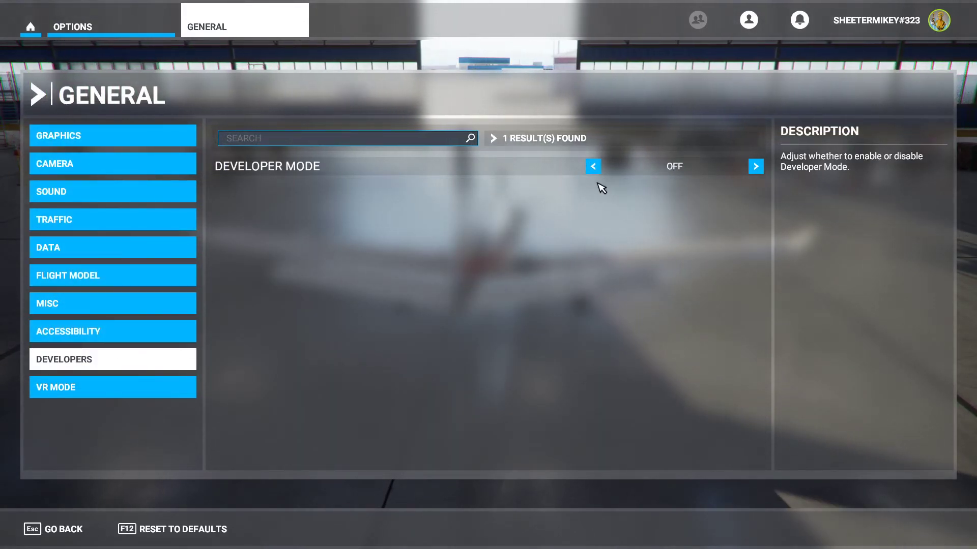
{"action": "left_click", "coordinate": [593, 172]}
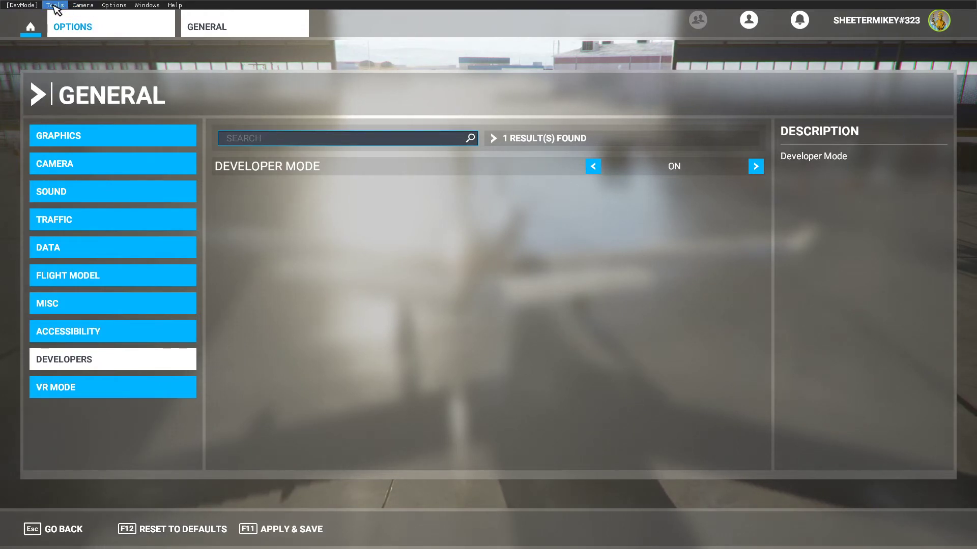
- Open the Virtual File System and expand Watched Bases to find the Community folder's location
{"action": "left_click", "coordinate": [57, 6]}
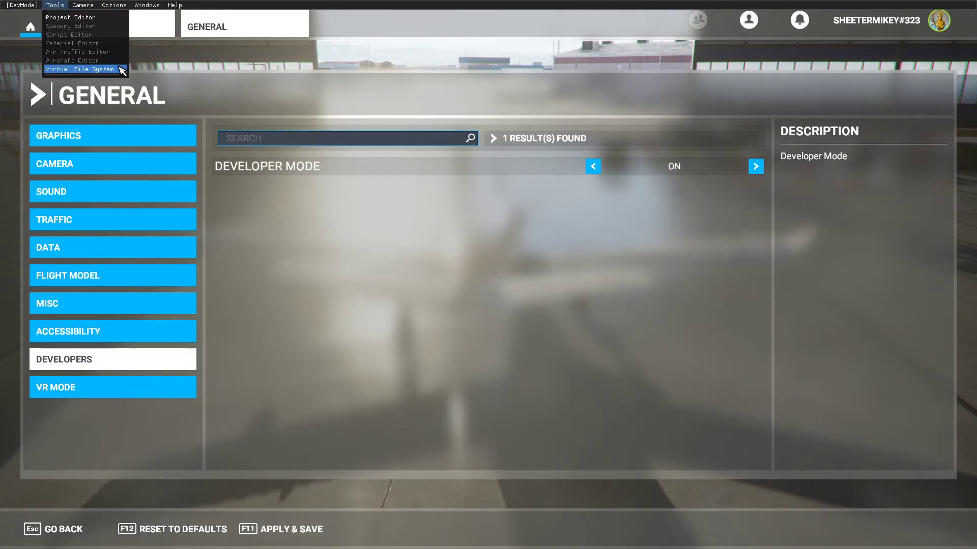
{"action": "left_click", "coordinate": [122, 70]}
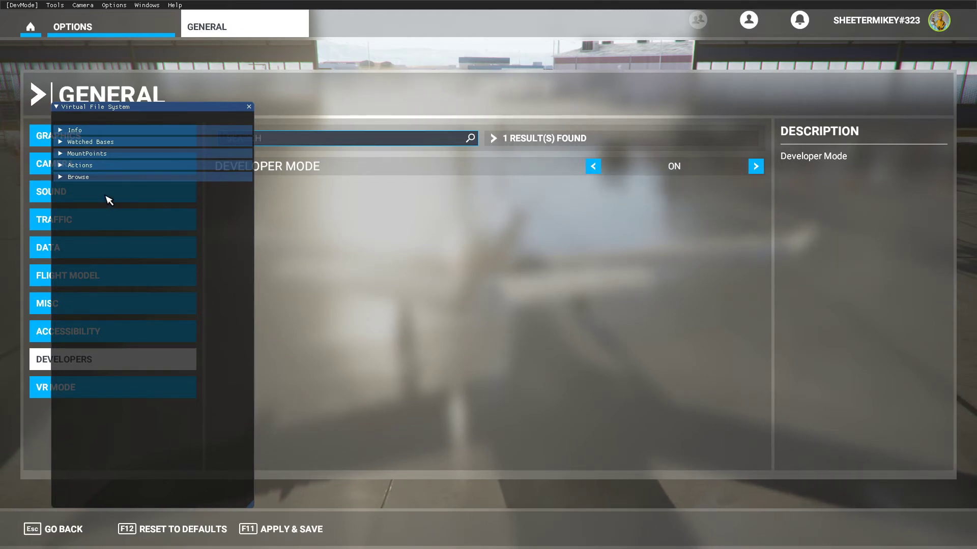
{"action": "left_click", "coordinate": [62, 144]}
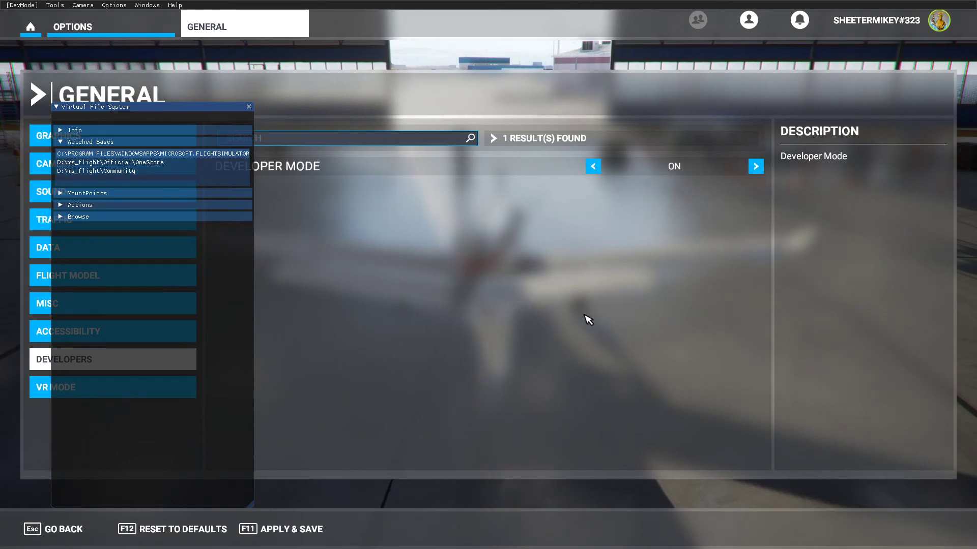
- Switch to File Explorer and open carbonprop-xcub-tundra-cargo-v1.1.zip from the Downloads folder in jZip
{"action": "key", "text": "Tab"}
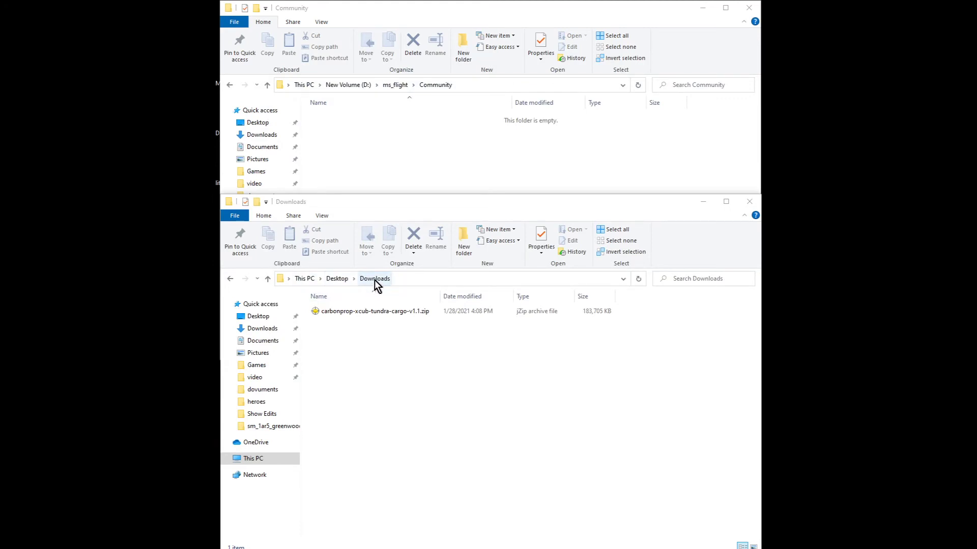
{"action": "left_click", "coordinate": [352, 312]}
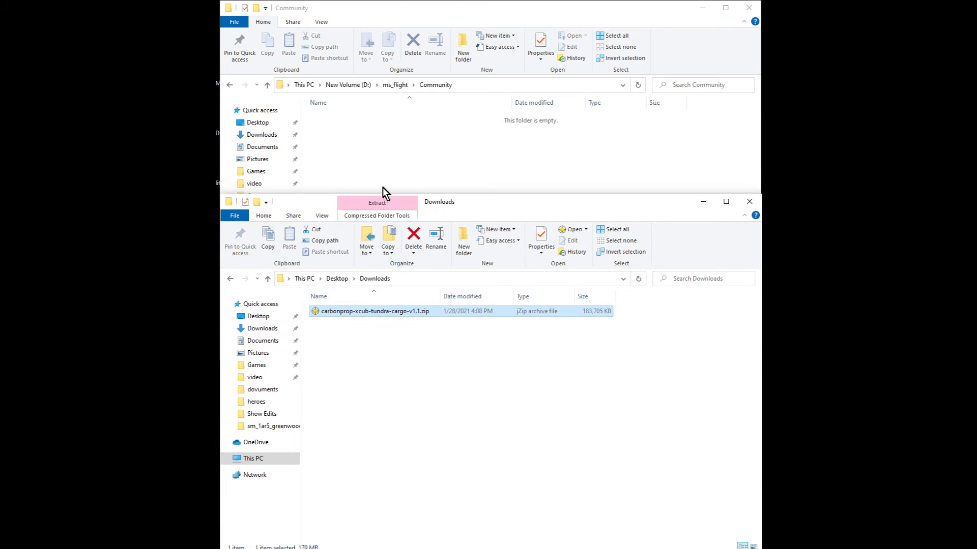
{"action": "left_click", "coordinate": [234, 217]}
{"action": "mouse_move", "coordinate": [263, 235]}
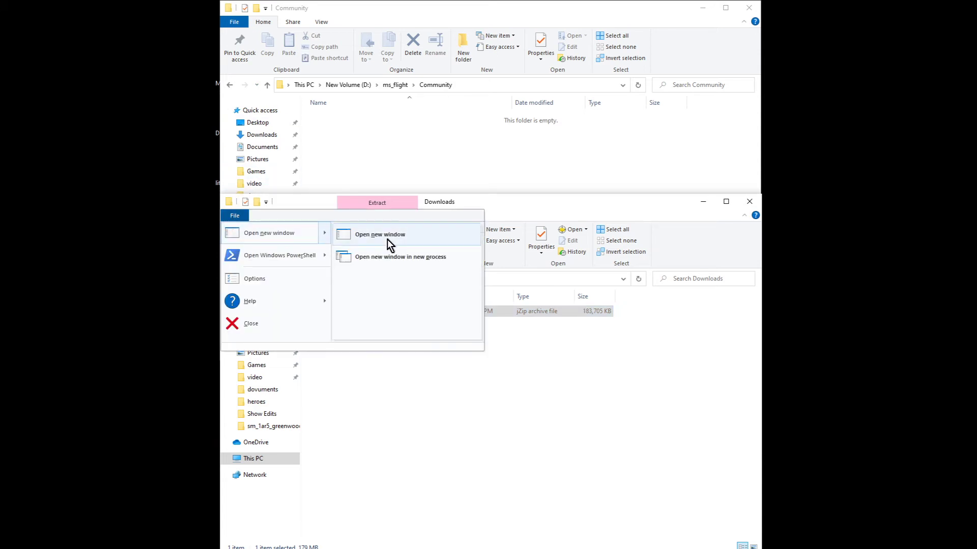
{"action": "left_click", "coordinate": [387, 9]}
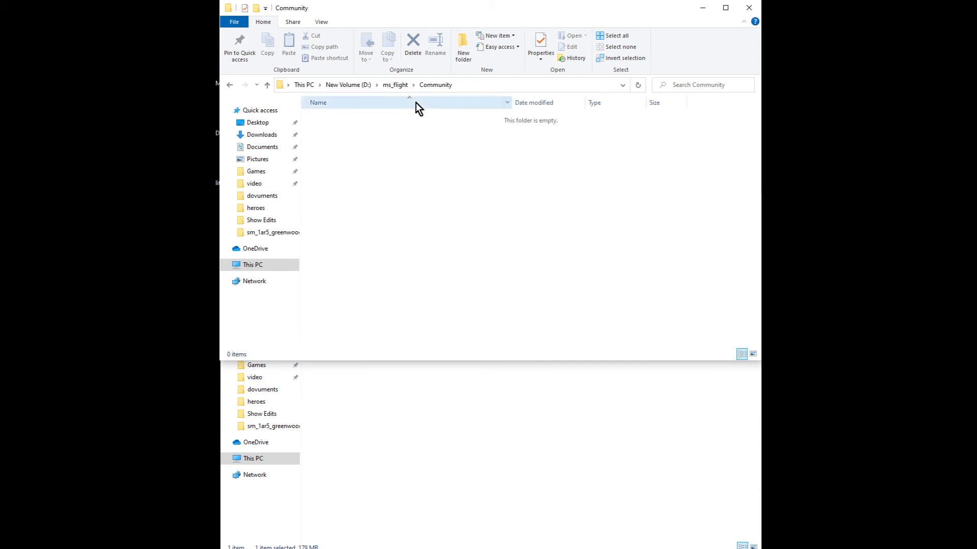
{"action": "left_click", "coordinate": [418, 407]}
{"action": "left_click", "coordinate": [366, 312]}
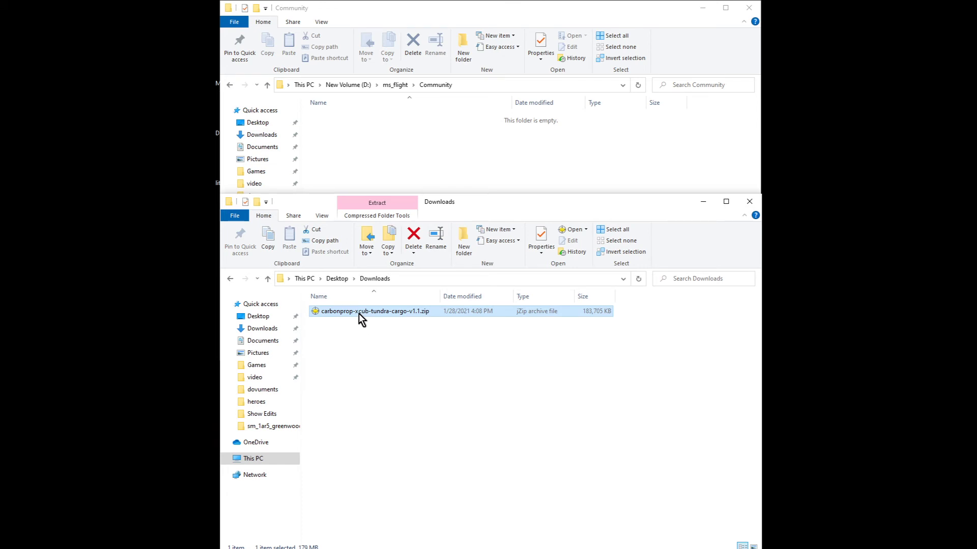
{"action": "double_click", "coordinate": [390, 311]}
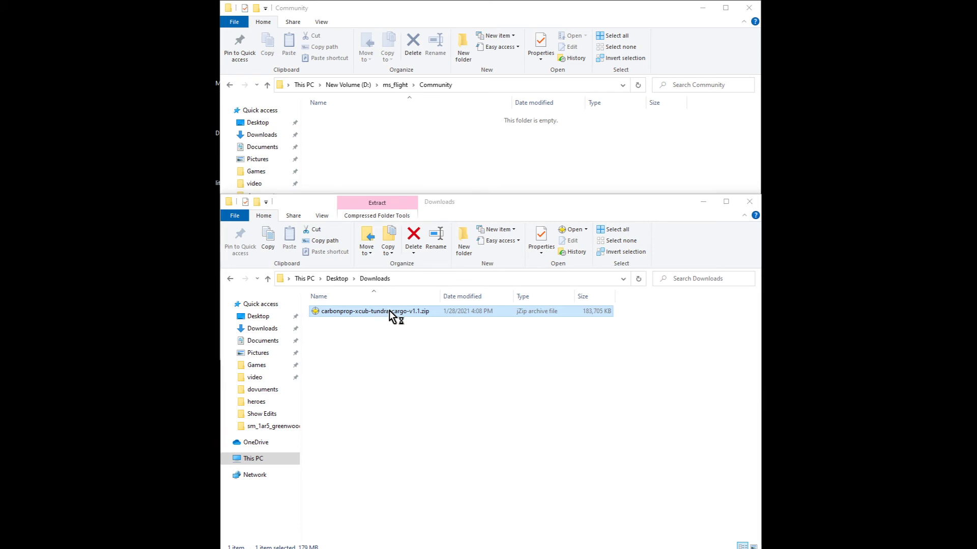
- Extract the carbonprop-xcub-tundra-cargo folder from the archive into the ms_flight Community folder on drive D
{"action": "left_click", "coordinate": [262, 512]}
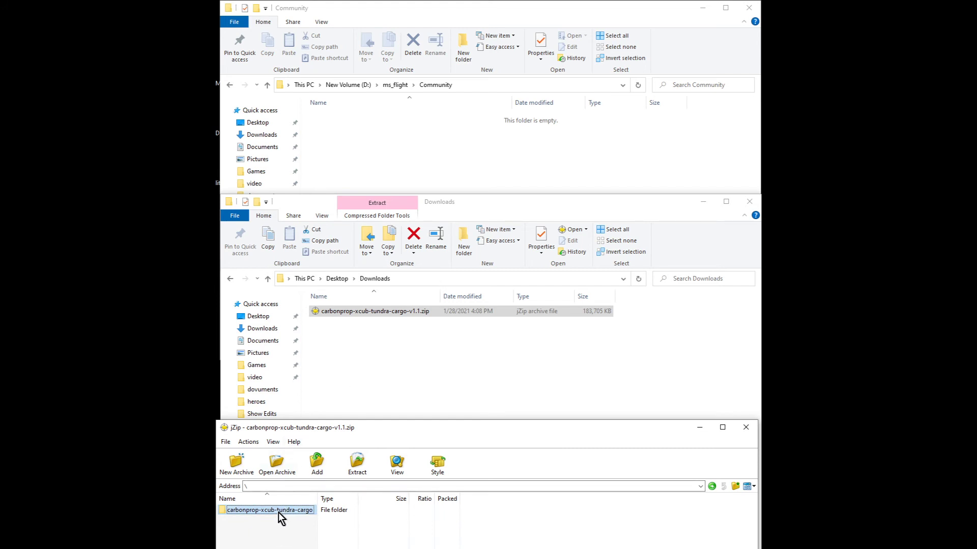
{"action": "left_click_drag", "start_coordinate": [278, 512], "coordinate": [408, 119]}
{"action": "left_click_drag", "start_coordinate": [405, 127], "coordinate": [406, 127]}
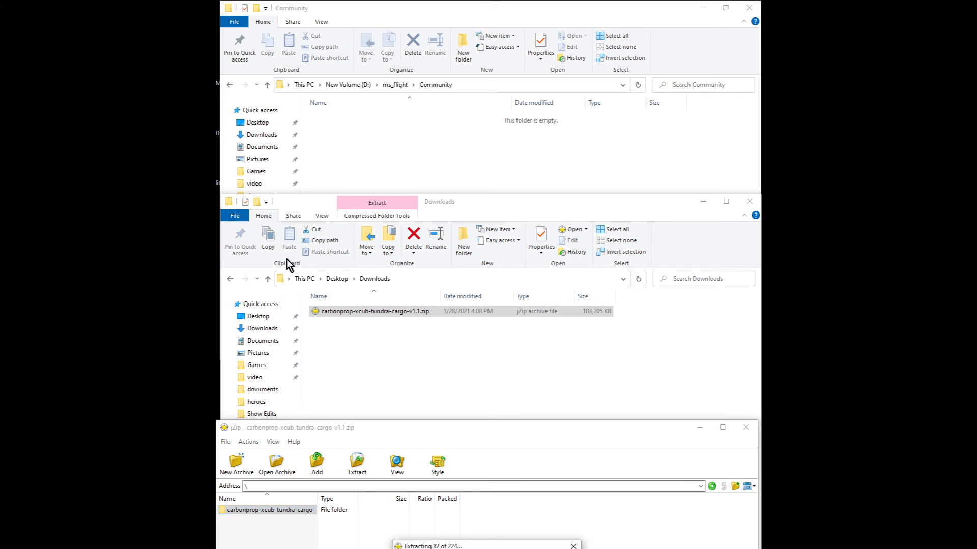
{"action": "left_click_drag", "start_coordinate": [459, 546], "coordinate": [478, 424]}
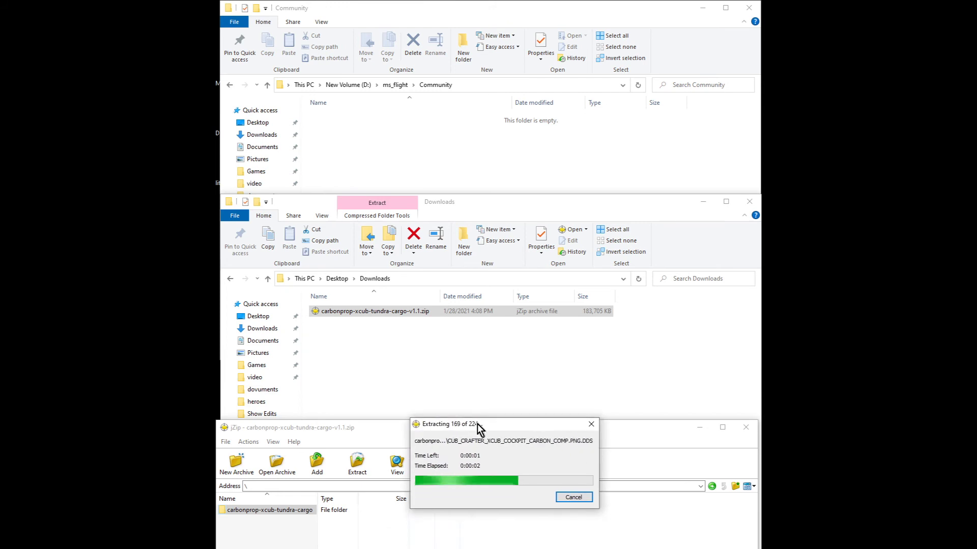
{"action": "left_click", "coordinate": [338, 127]}
{"action": "key", "text": "ctrl+v"}
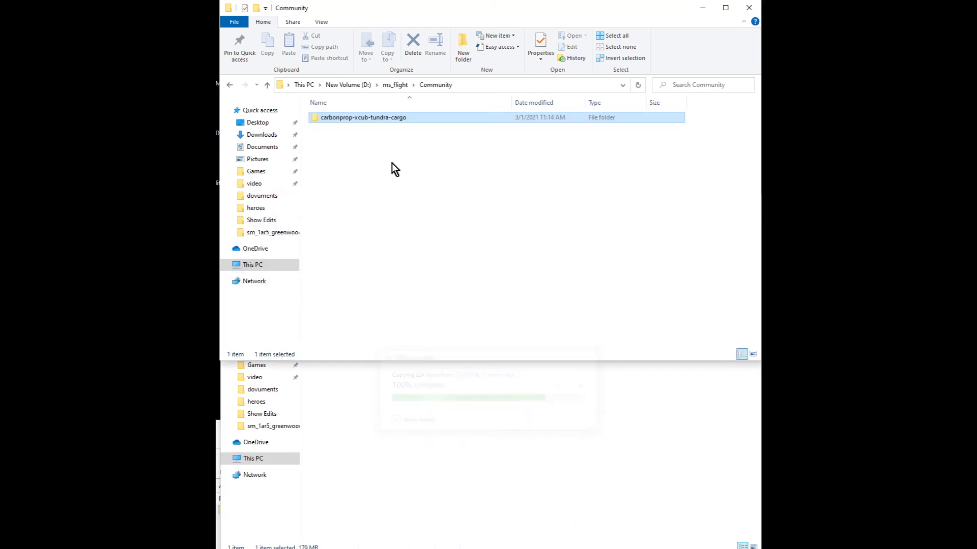
{"action": "left_click", "coordinate": [394, 158]}
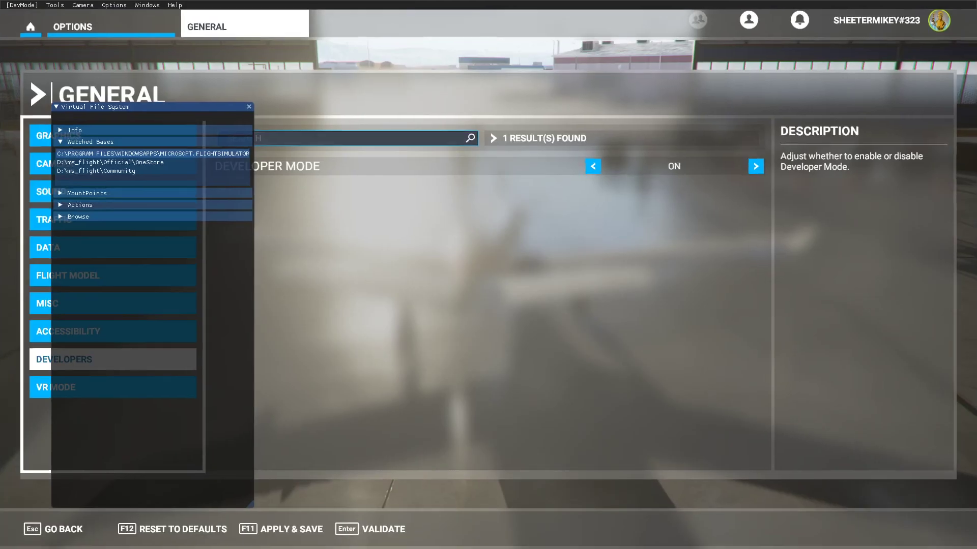
- Exit DevMode in Microsoft Flight Simulator, leave the general options discarding unsaved changes, and return to the Welcome screen
{"action": "left_click", "coordinate": [23, 6]}
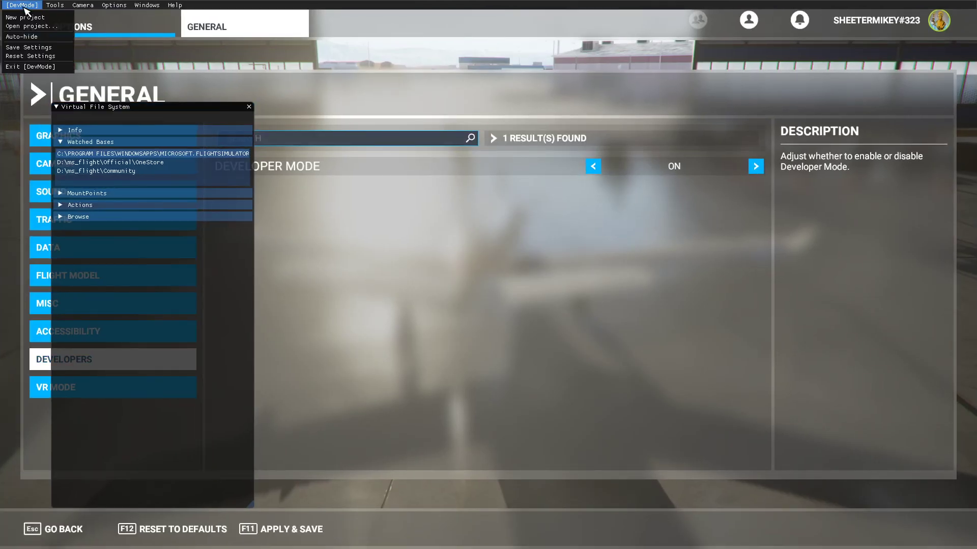
{"action": "left_click", "coordinate": [38, 66]}
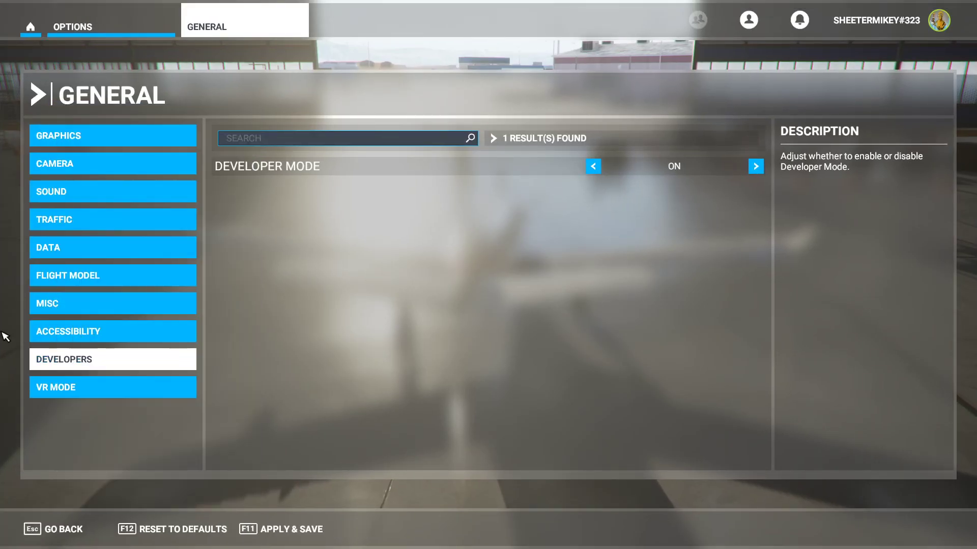
{"action": "left_click", "coordinate": [58, 532]}
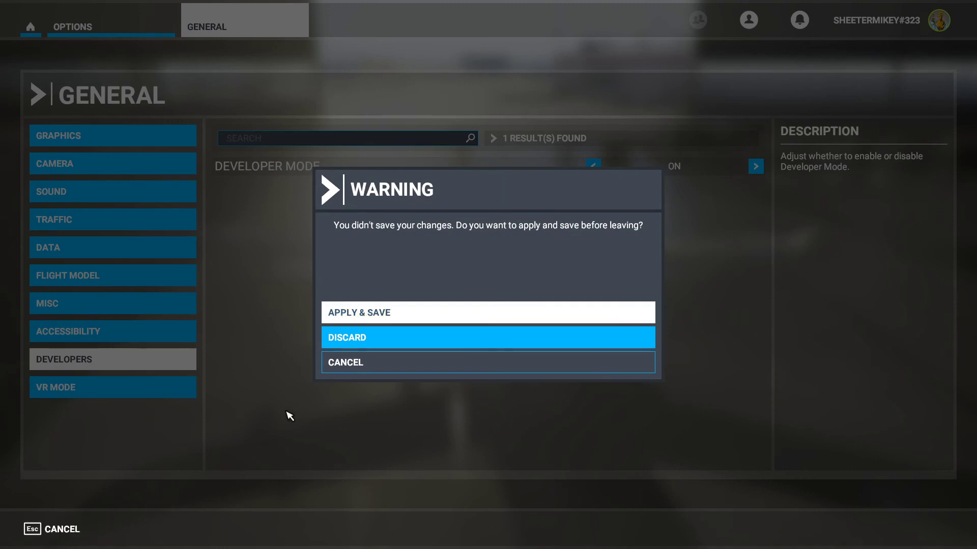
{"action": "left_click", "coordinate": [375, 330]}
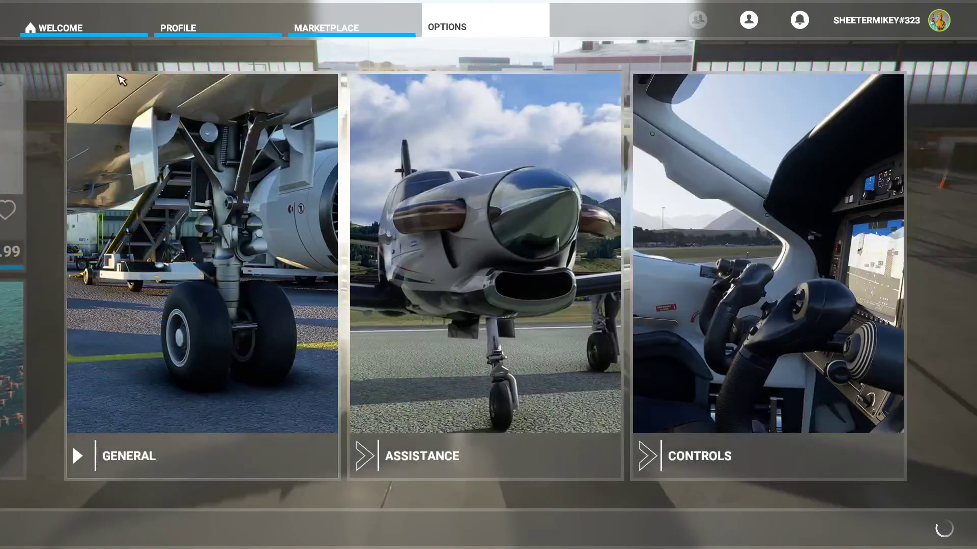
{"action": "left_click", "coordinate": [61, 26]}
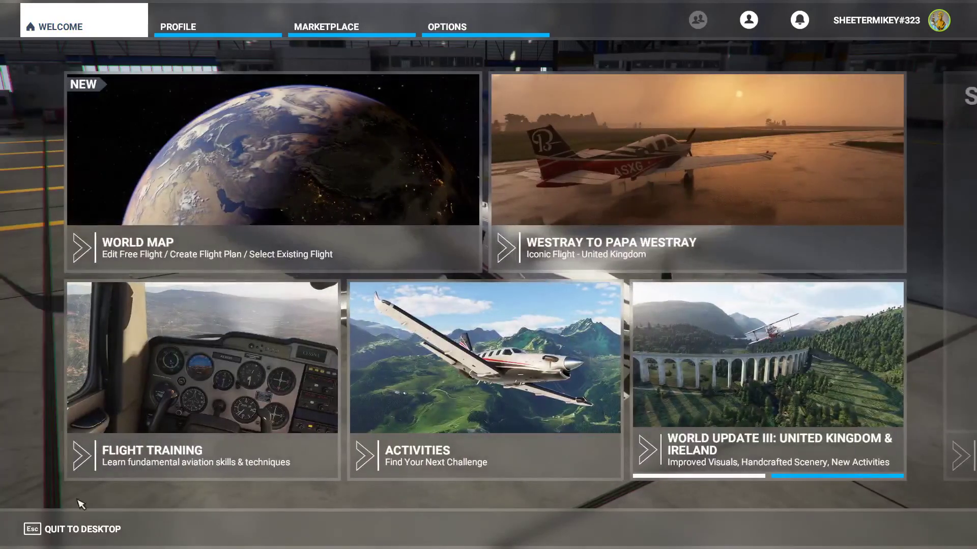